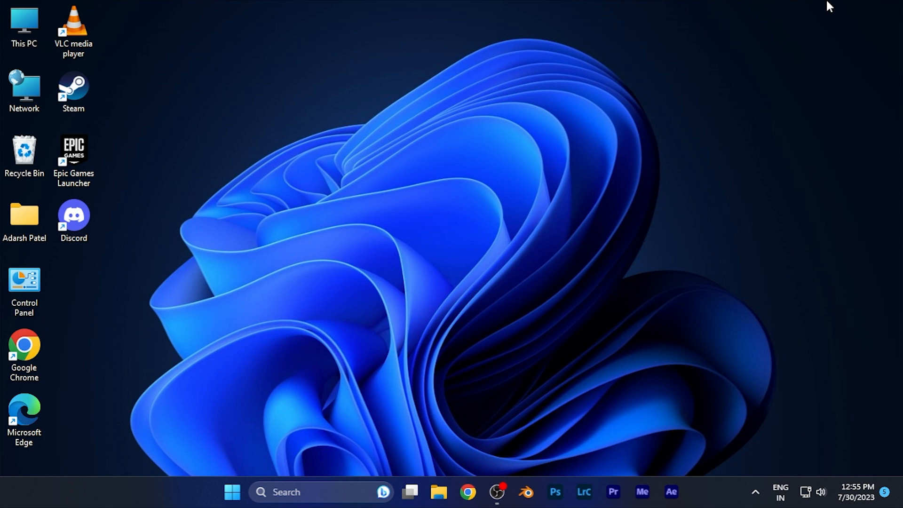
# Launch Discord from the desktop and bring up User Settings on the My Account page.
pyautogui.doubleClick(80, 223)
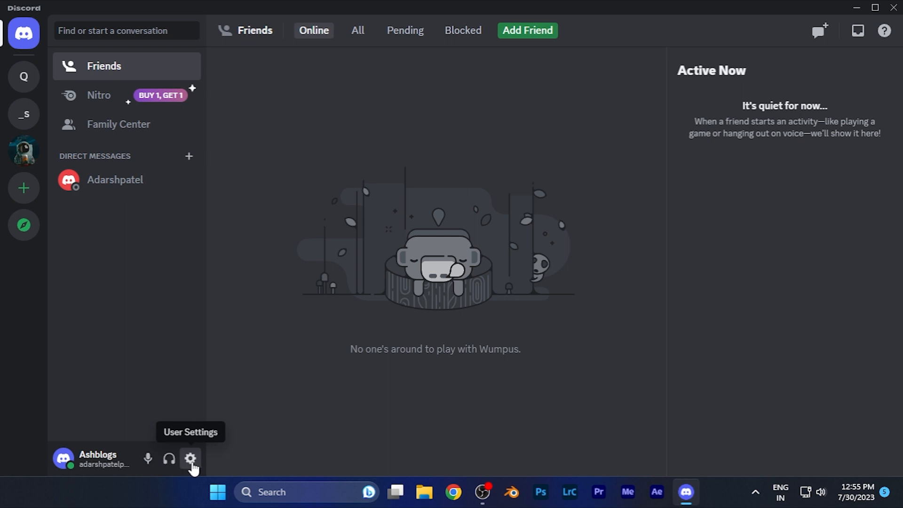
pyautogui.click(191, 459)
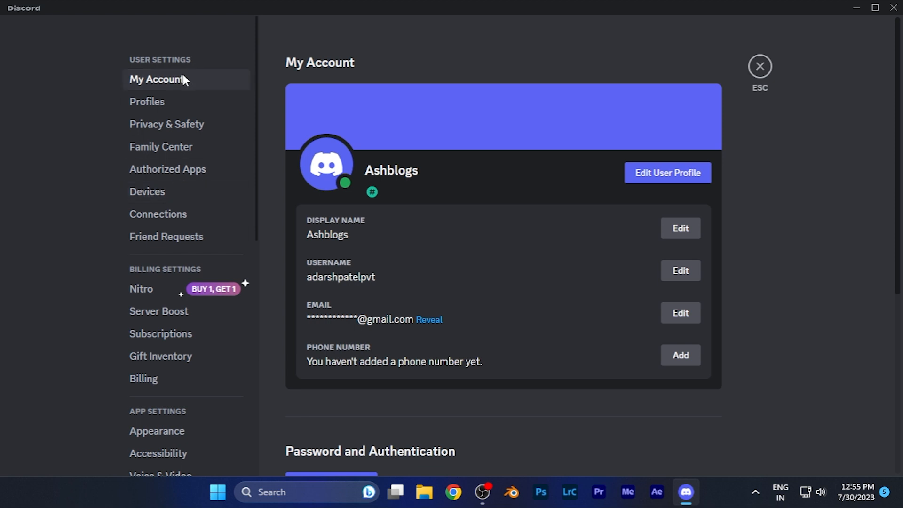
# Show the Devices page listing the Windows client plus the Chrome and Android logins.
pyautogui.click(162, 195)
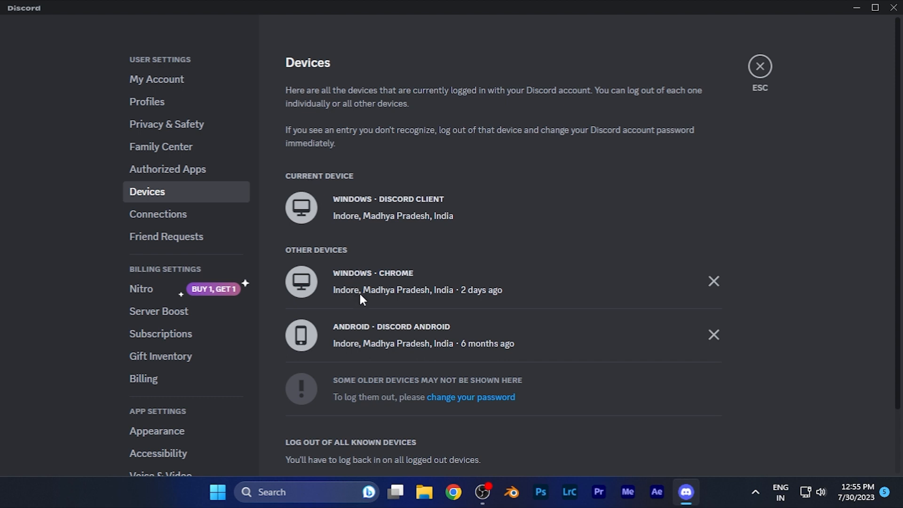
pyautogui.scroll(-1, 357, 292)
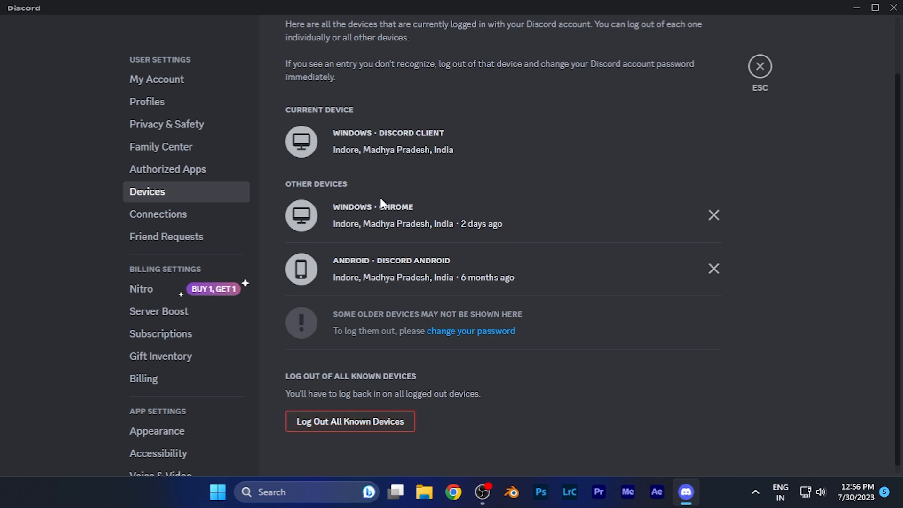
# Close Discord after reviewing the devices, leaving both other devices logged in.
pyautogui.click(894, 8)
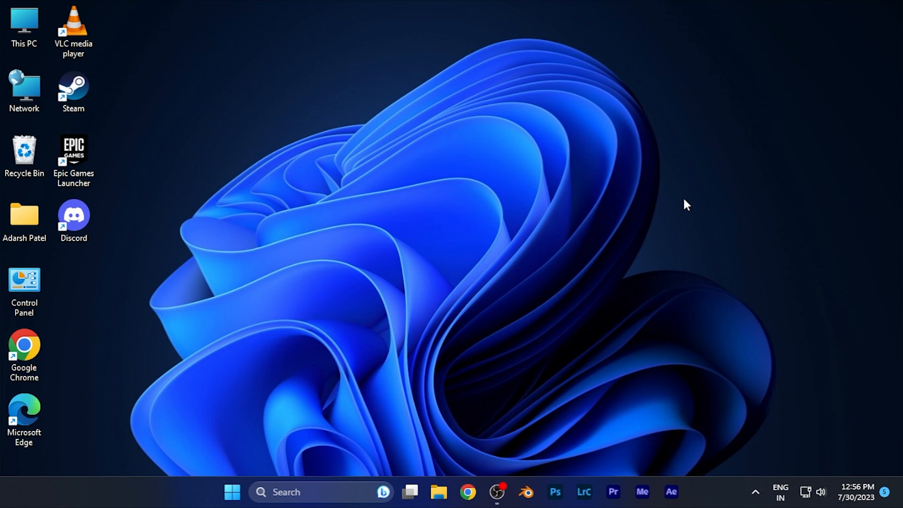